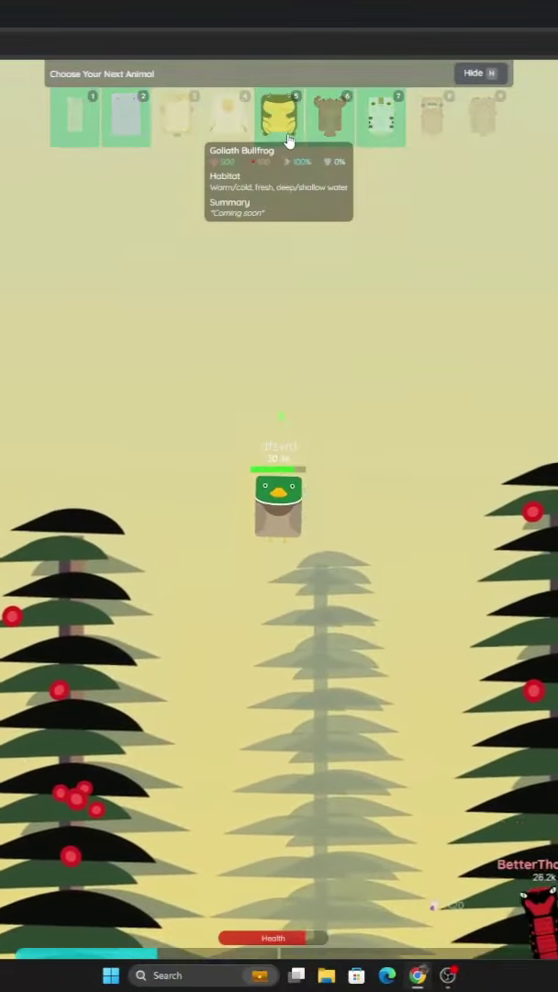
- Evolve player 'dfswd' by picking the black-and-white animal card in the next-animal bar
click(289, 138)
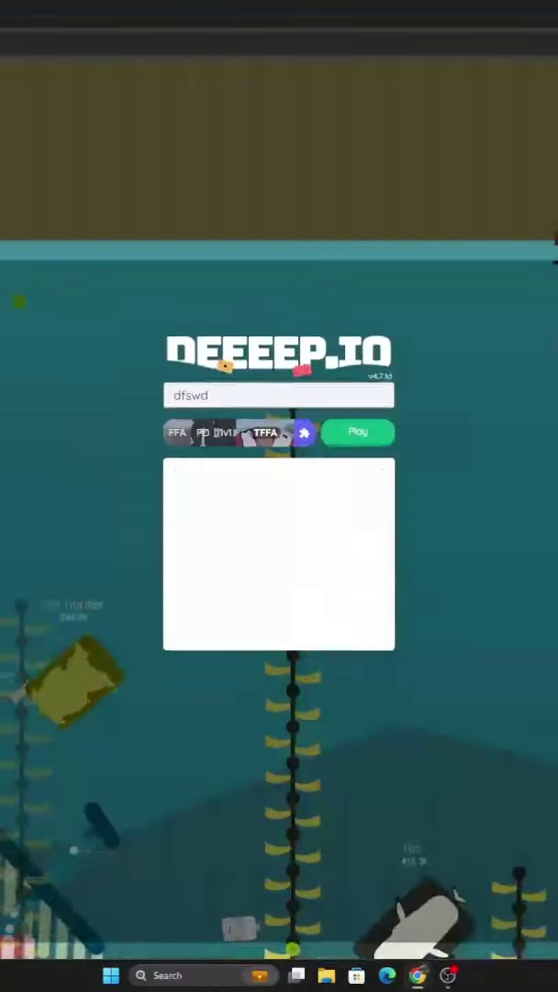
- Start a new round from the main menu to open the 'Choose your first animal' picker
click(358, 376)
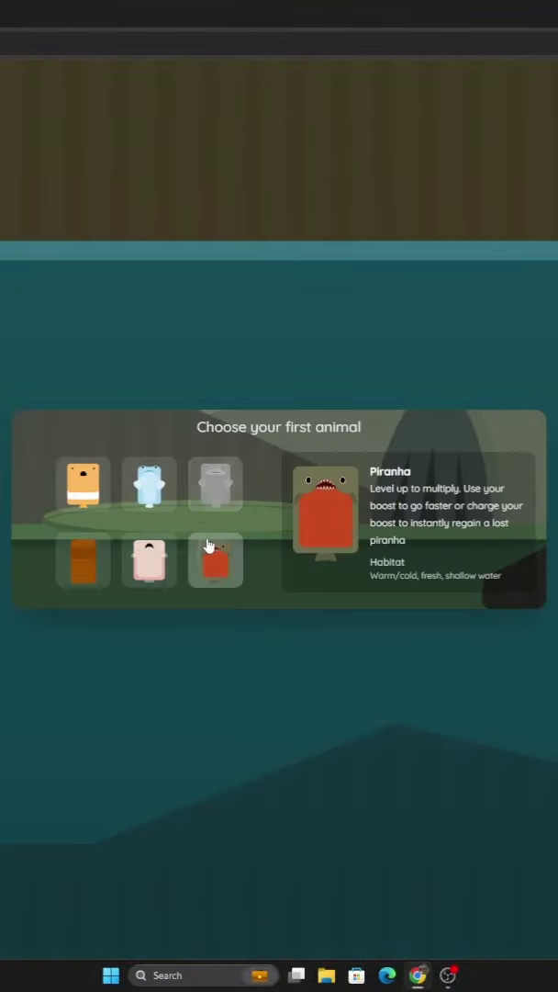
- Spawn as the piranha, evolve through Frog into Squid, then exit fullscreen with F11
click(66, 567)
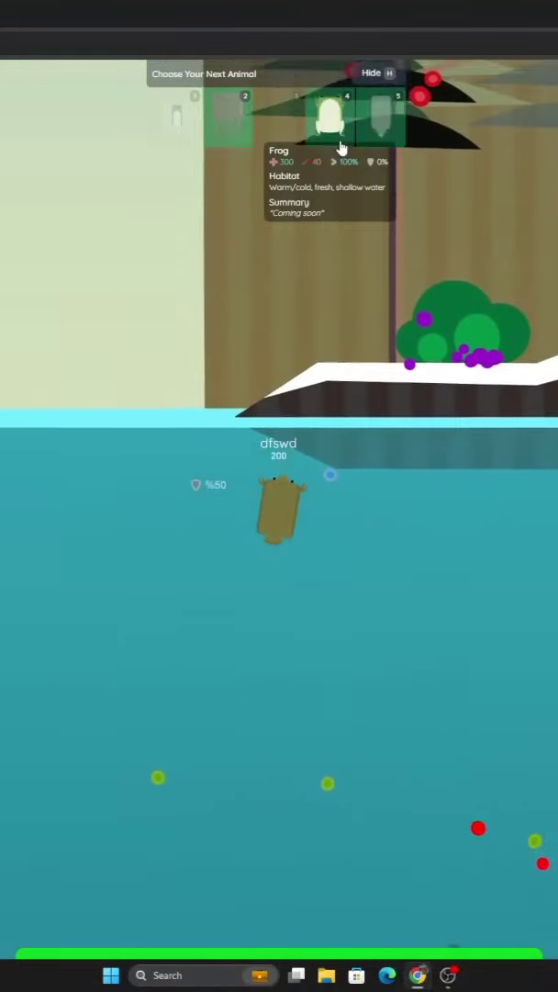
click(332, 118)
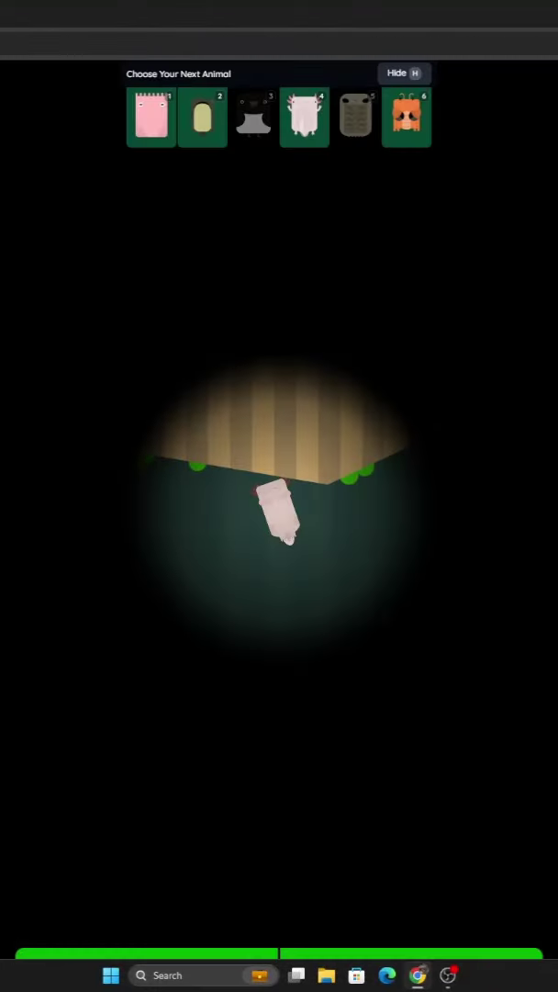
click(167, 117)
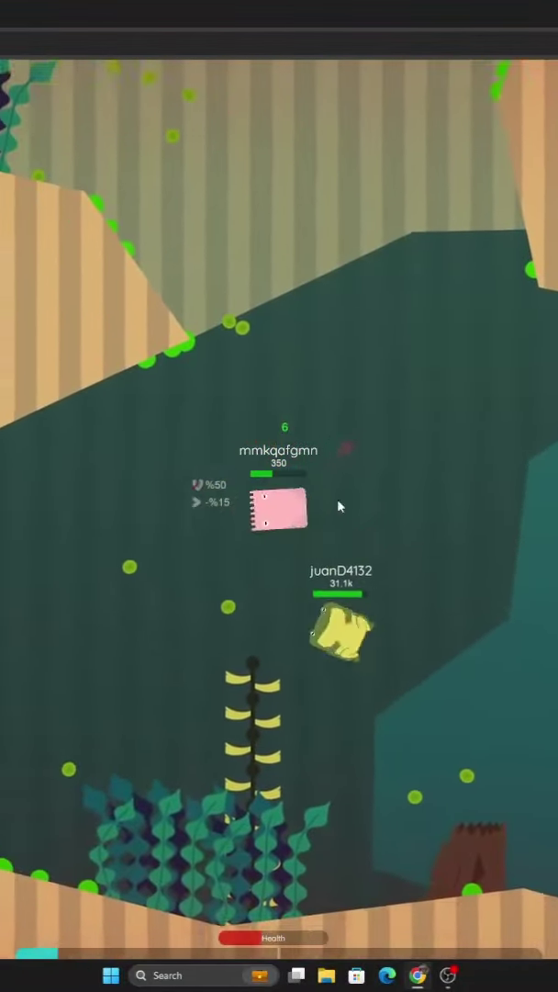
key(F11)
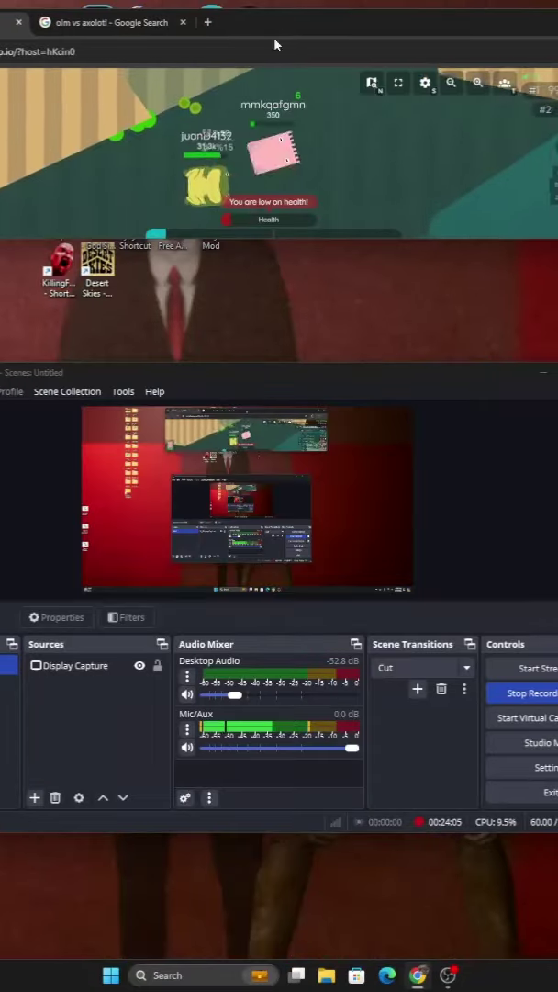